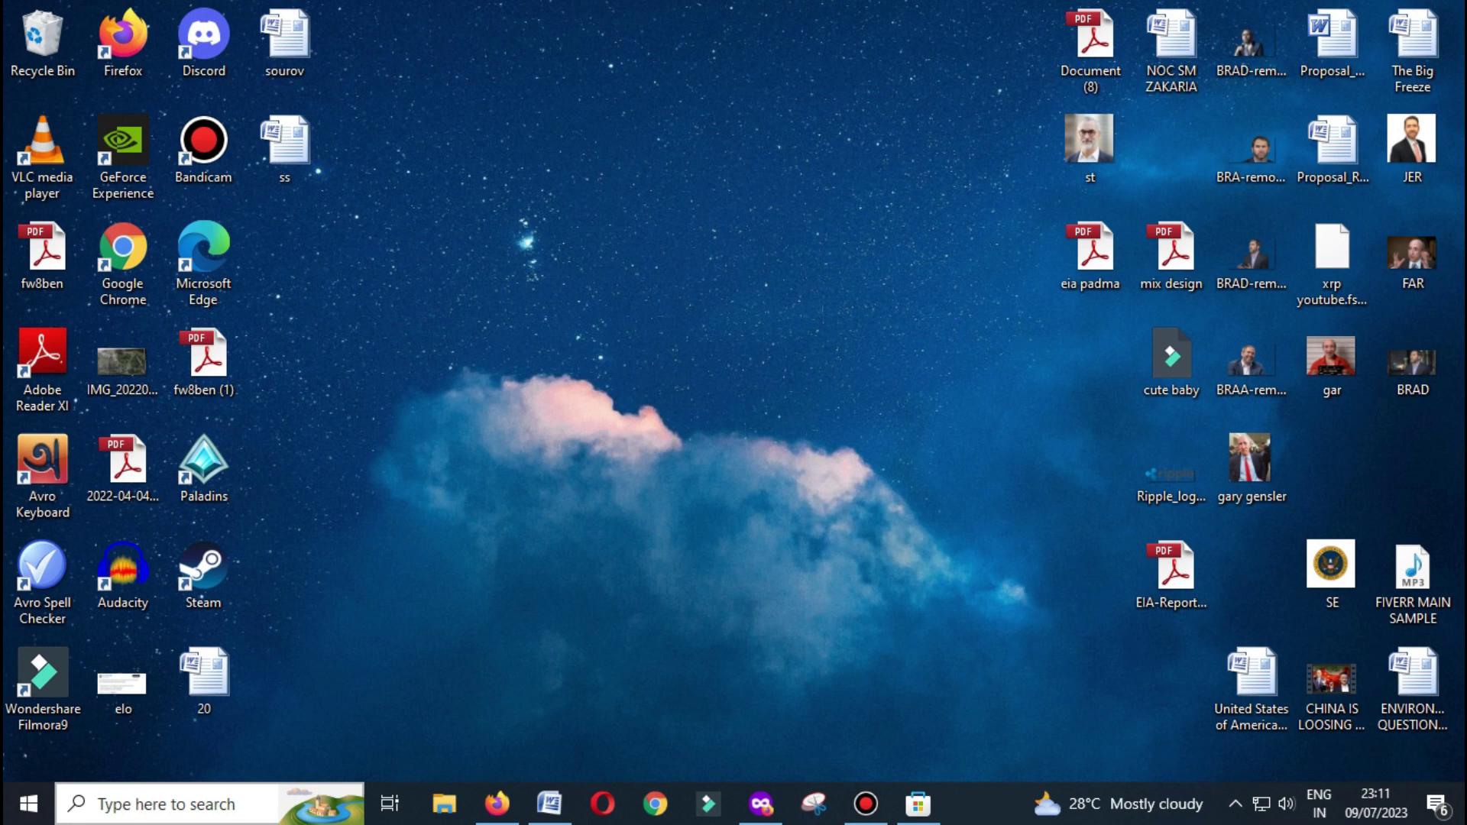
- Open the Windows search panel from the taskbar search box
{"action": "left_click", "coordinate": [171, 803]}
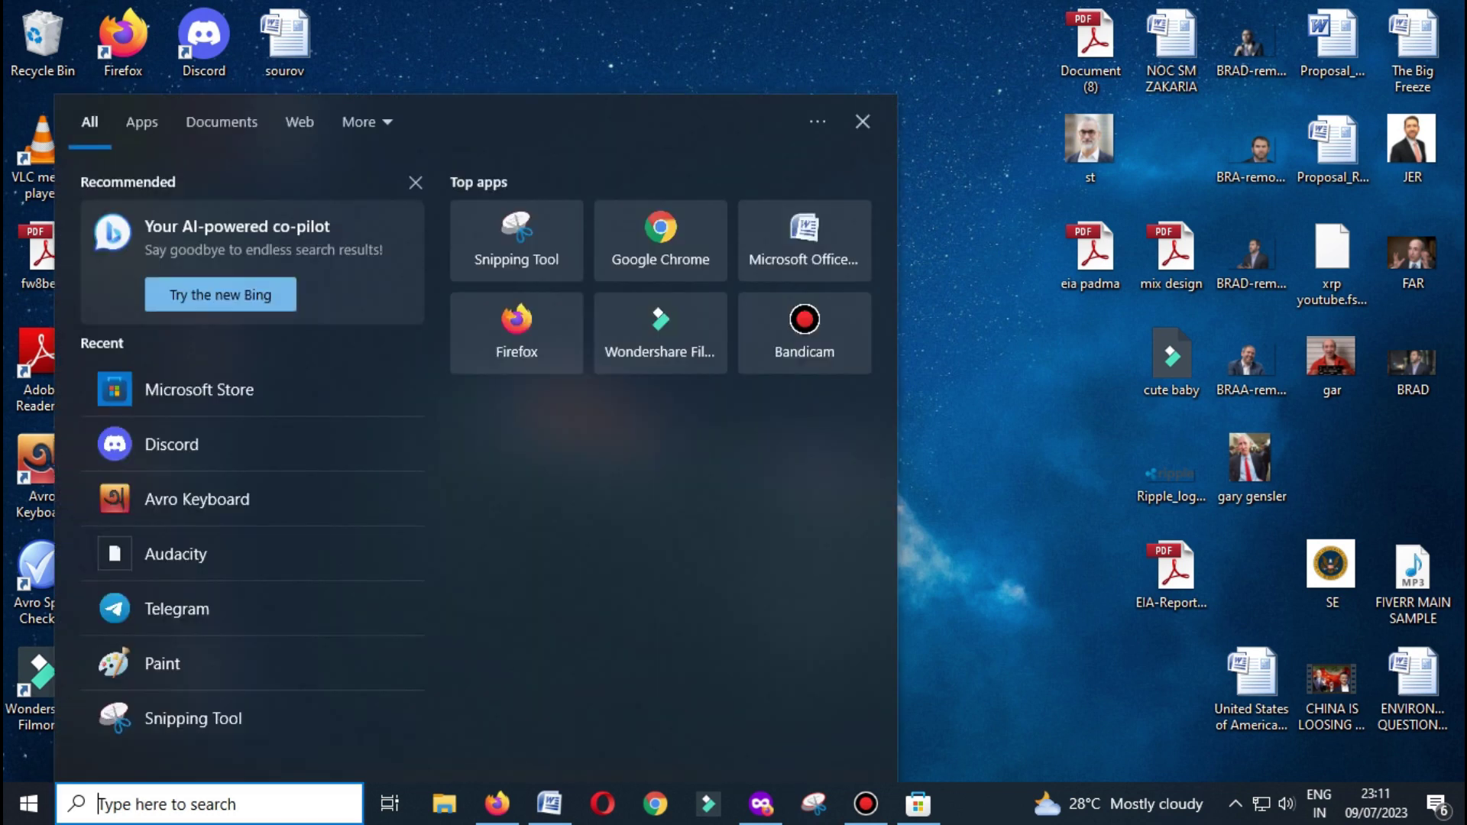
- Launch Microsoft Store and search it for "broswer"
{"action": "key", "text": "Return"}
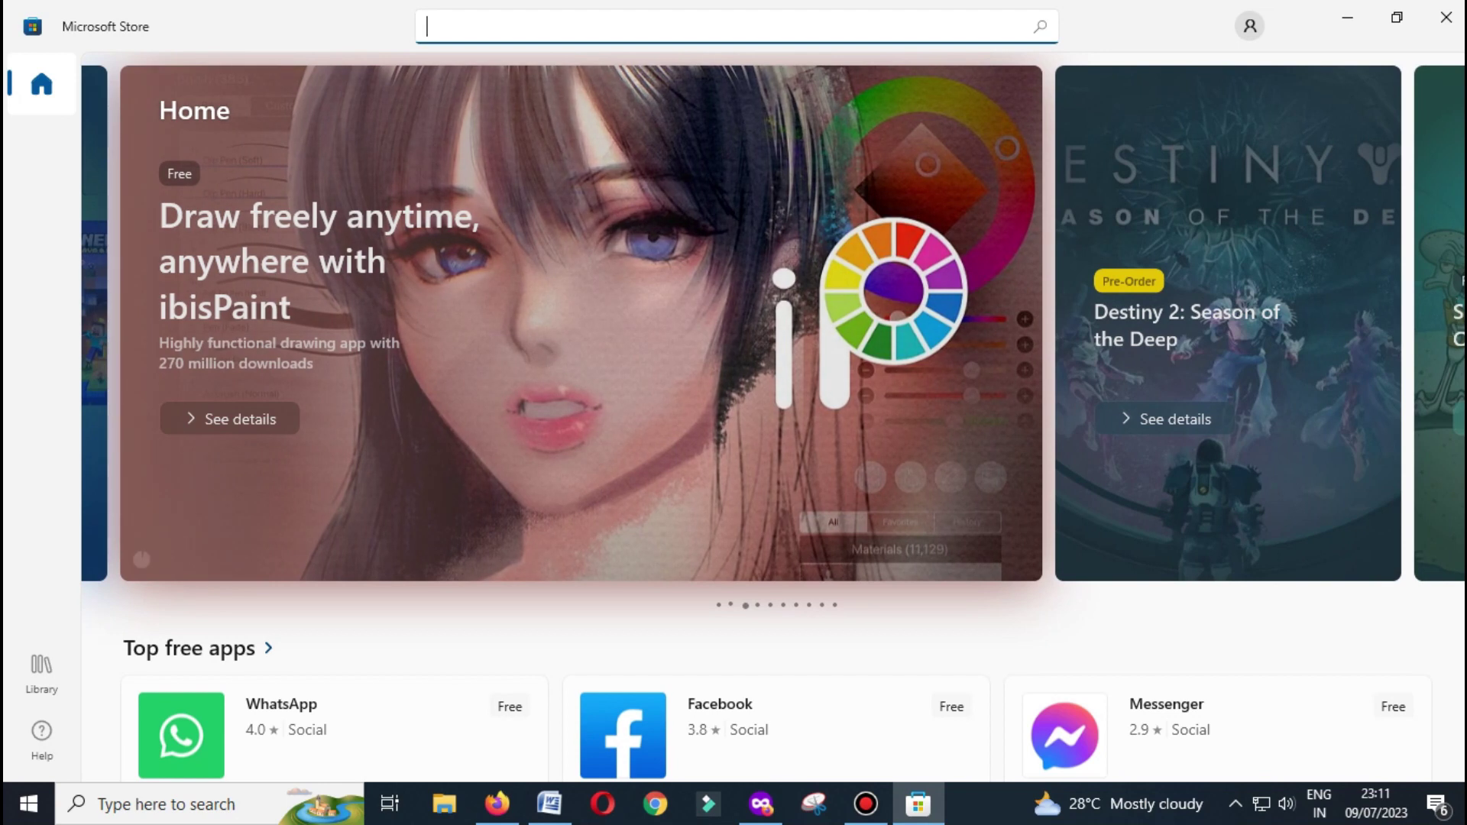
{"action": "type", "text": "broswe"}
{"action": "type", "text": "r"}
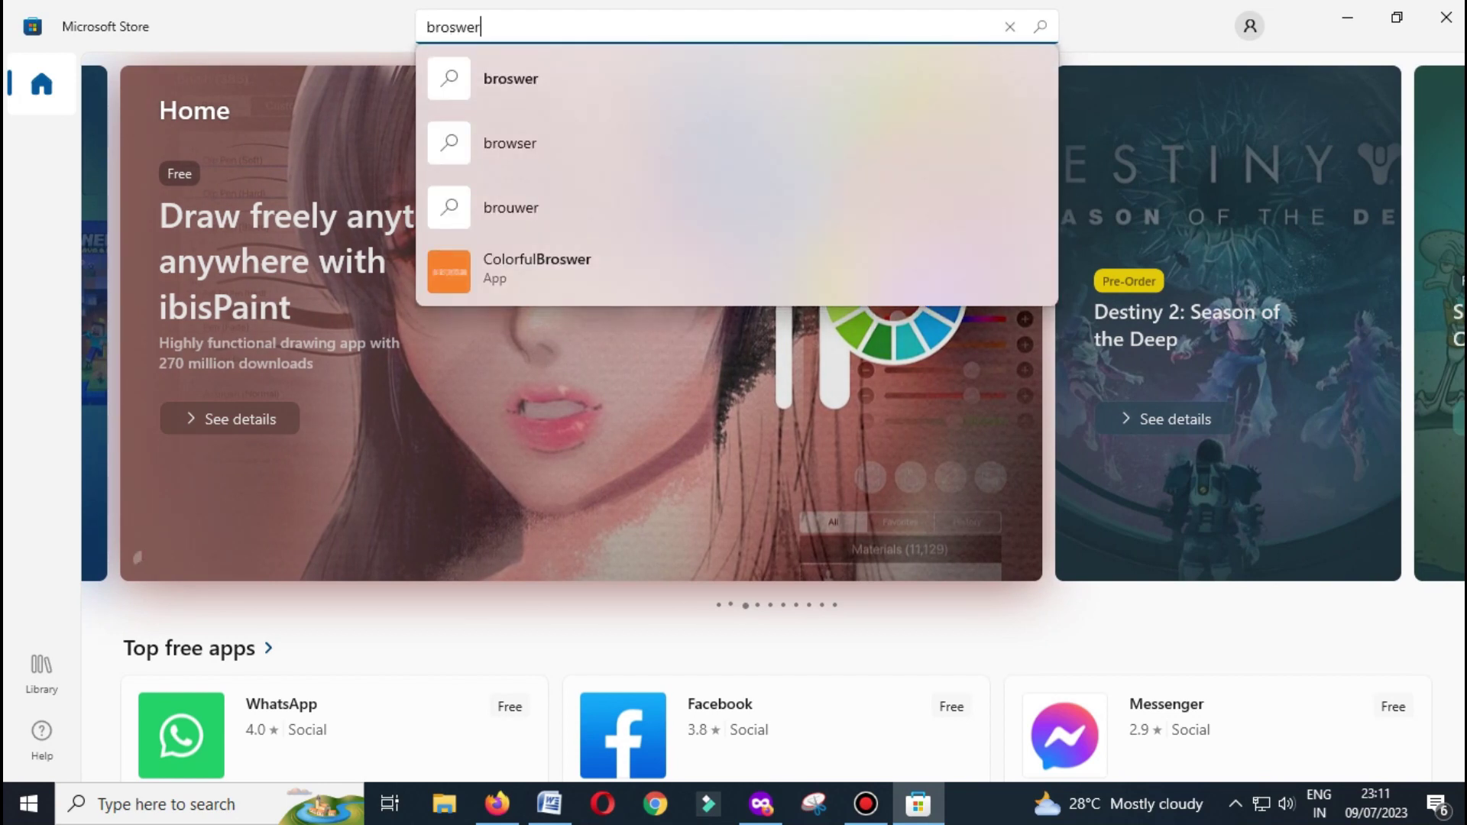
{"action": "key", "text": "Return"}
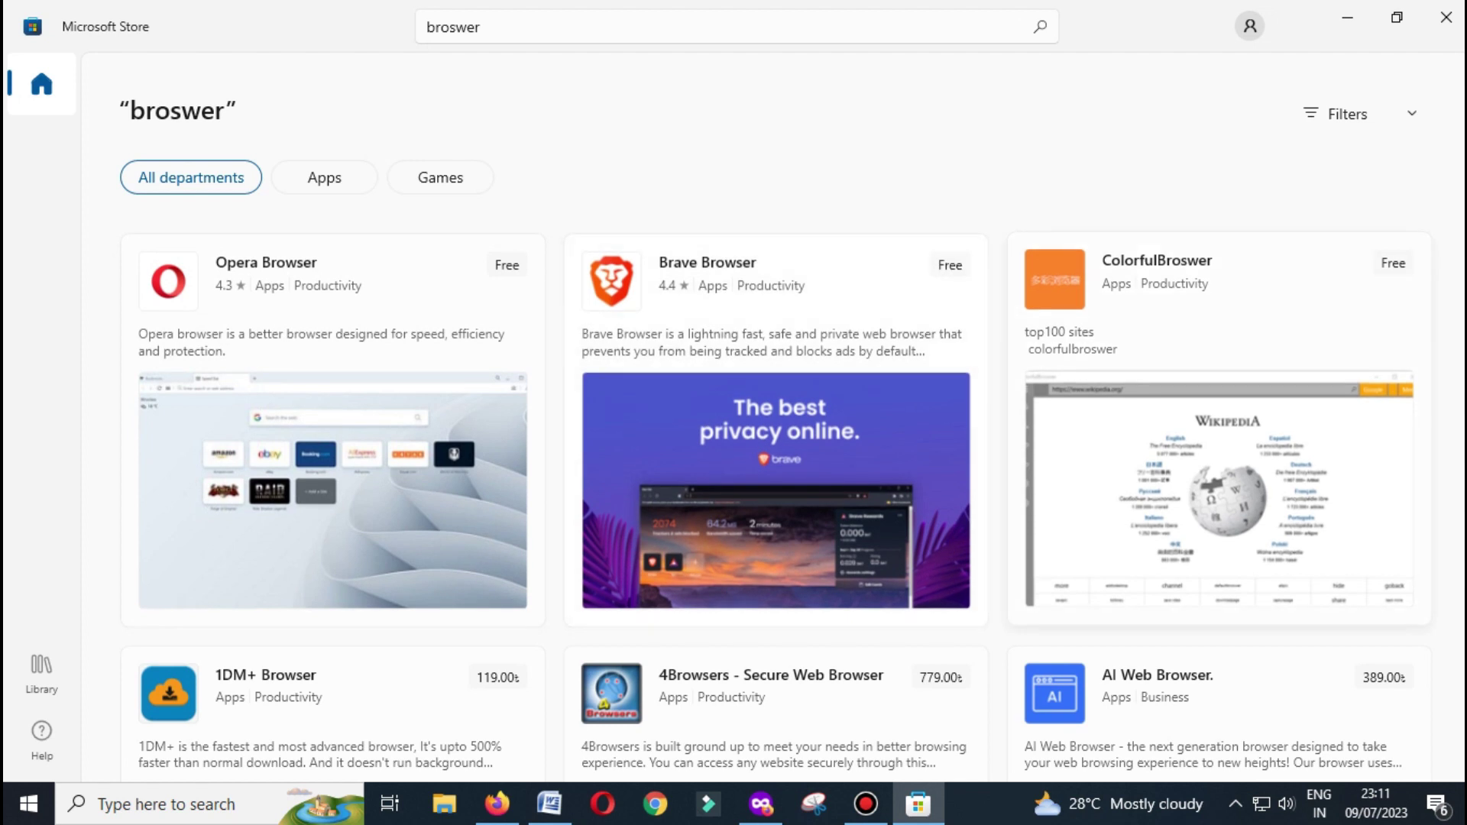
{"action": "scroll", "coordinate": [766, 427], "scroll_direction": "down", "scroll_amount": 1}
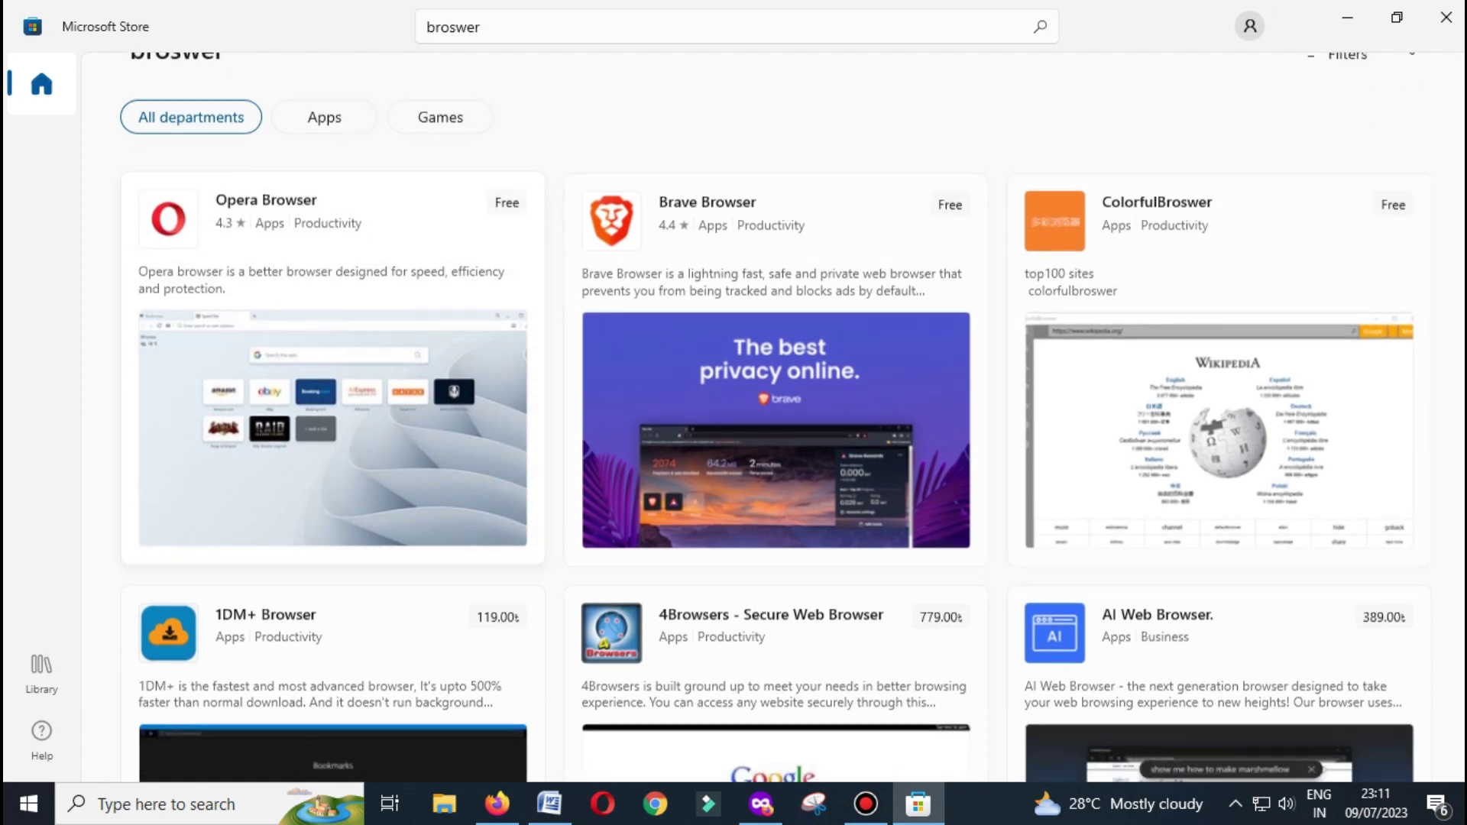
{"action": "scroll", "coordinate": [767, 428], "scroll_direction": "down", "scroll_amount": 2}
{"action": "scroll", "coordinate": [766, 427], "scroll_direction": "down", "scroll_amount": 1}
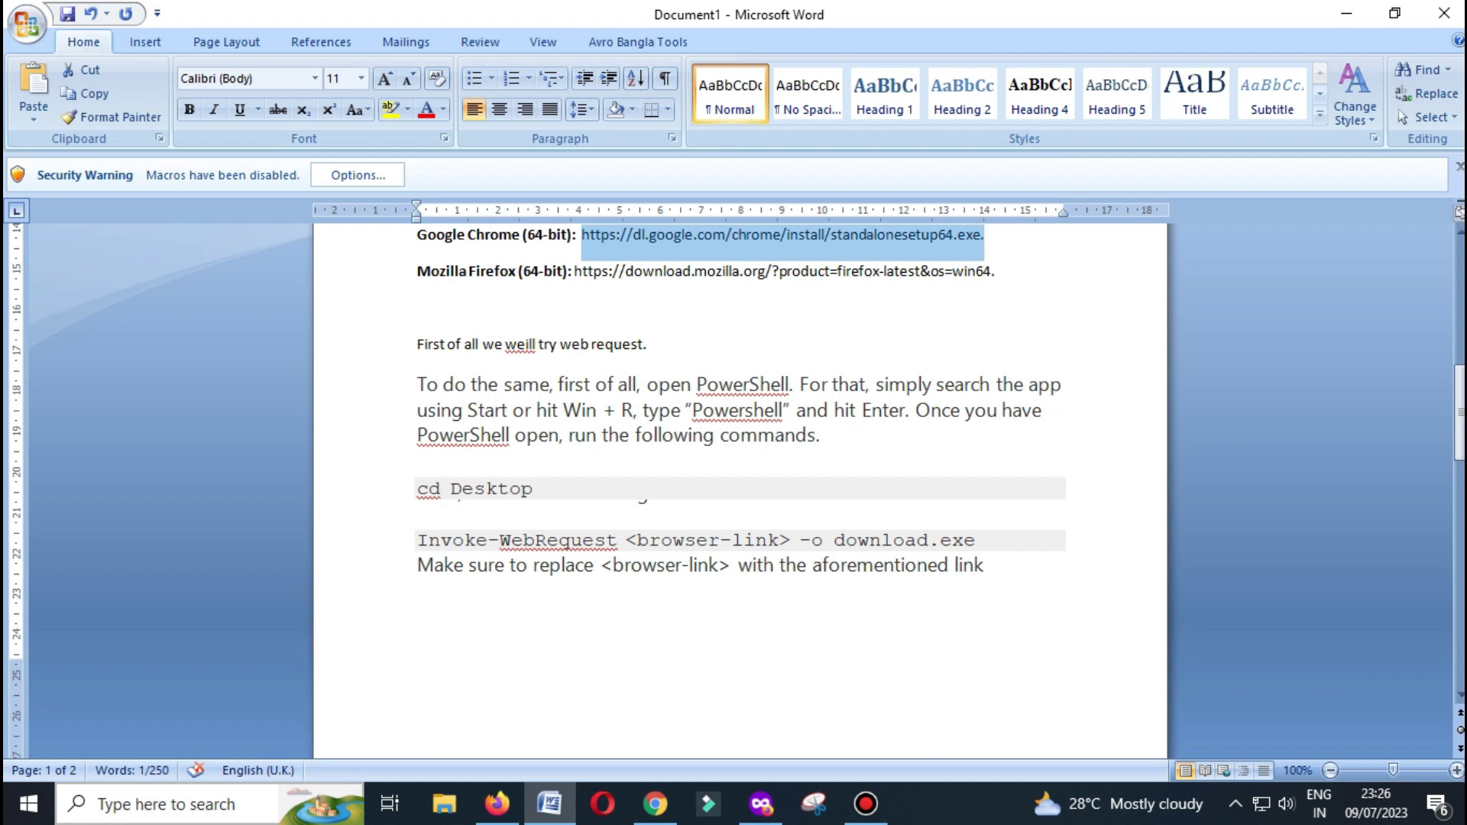
- Launch PowerShell as administrator from the Run dialog, then return to the Word guide
{"action": "key", "text": "super"}
{"action": "type", "text": "r"}
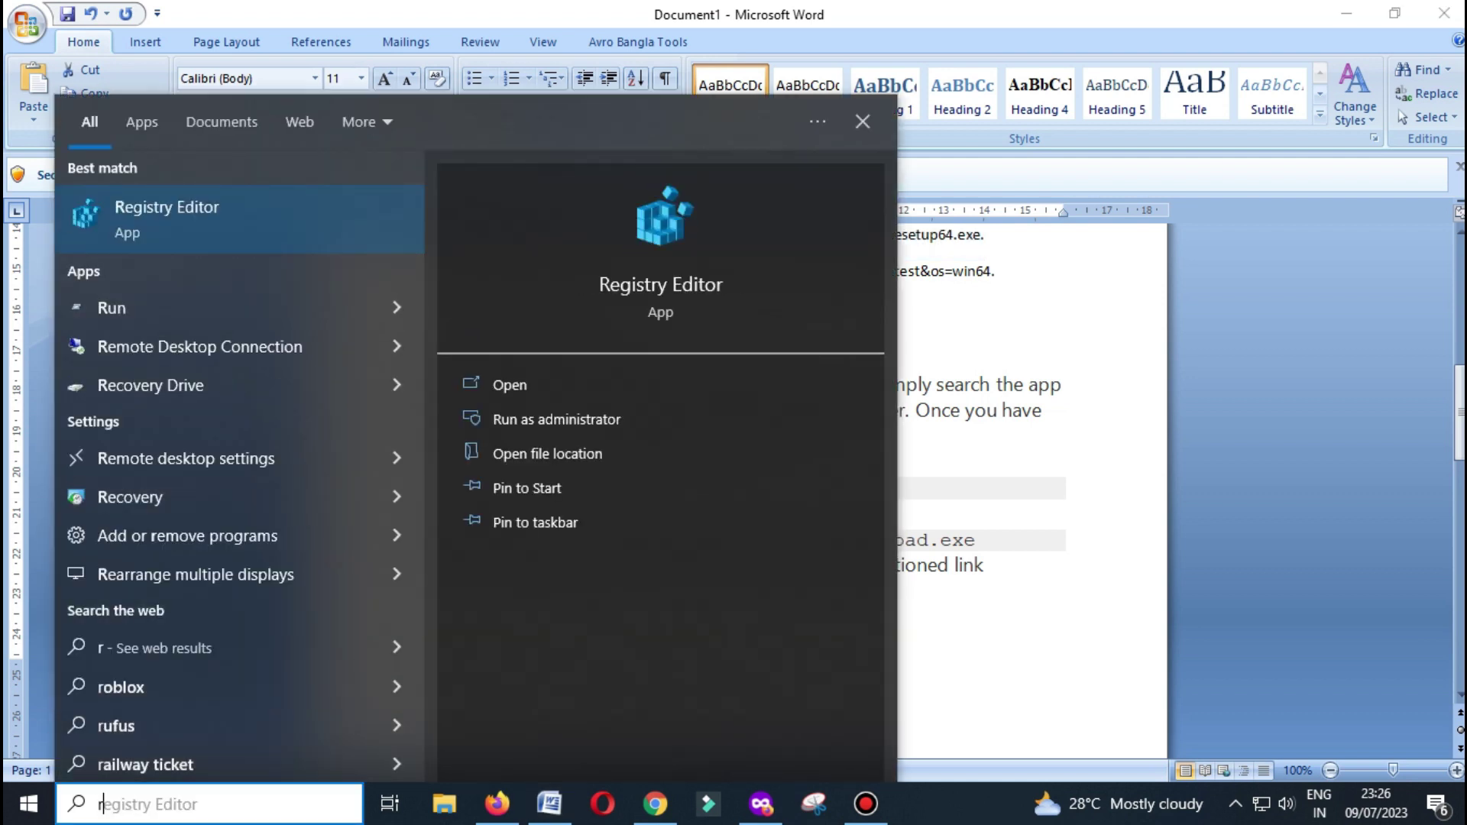
{"action": "key", "text": "Escape"}
{"action": "key", "text": "super+r"}
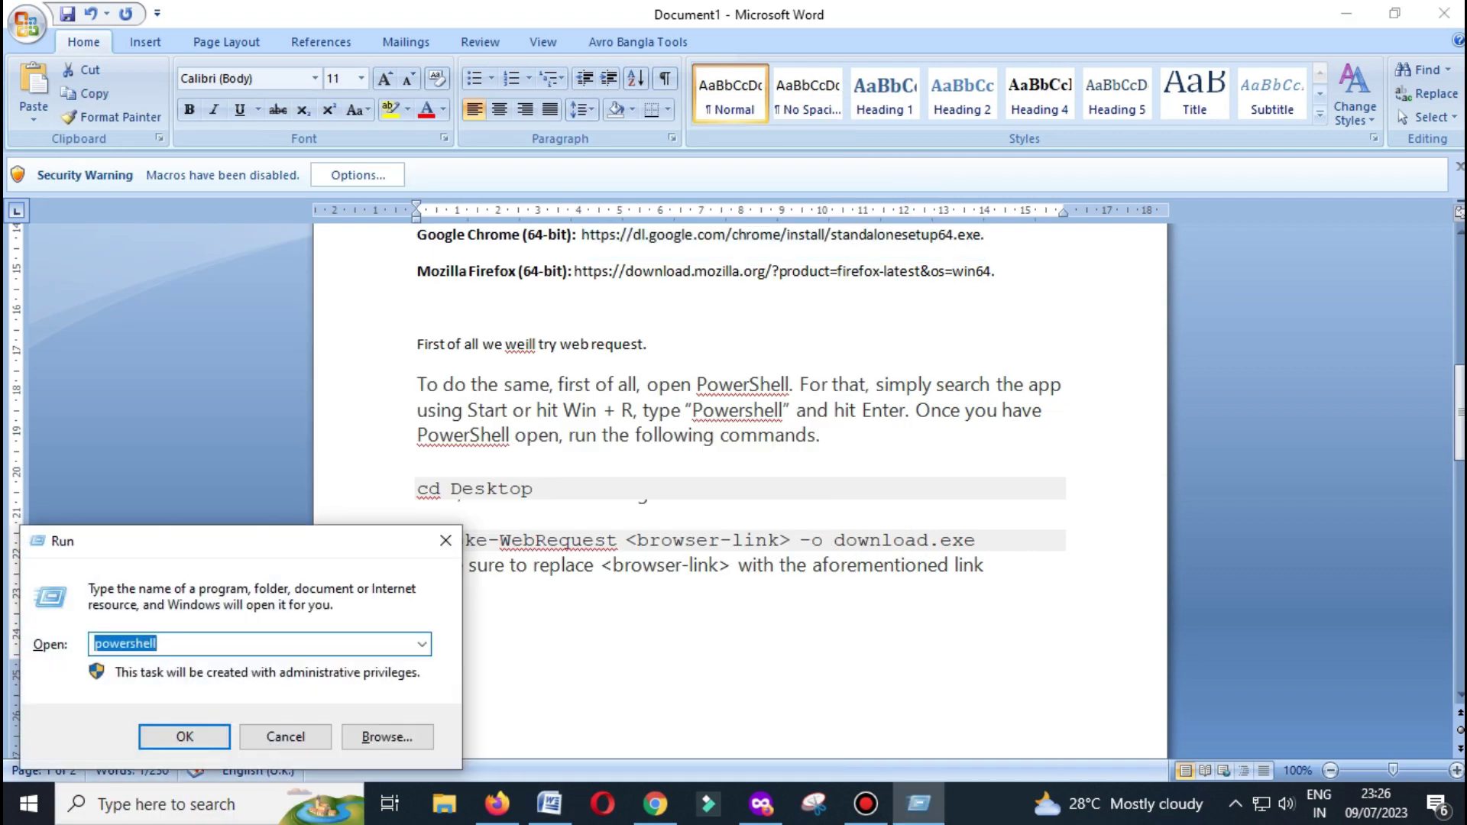
{"action": "type", "text": "powershell"}
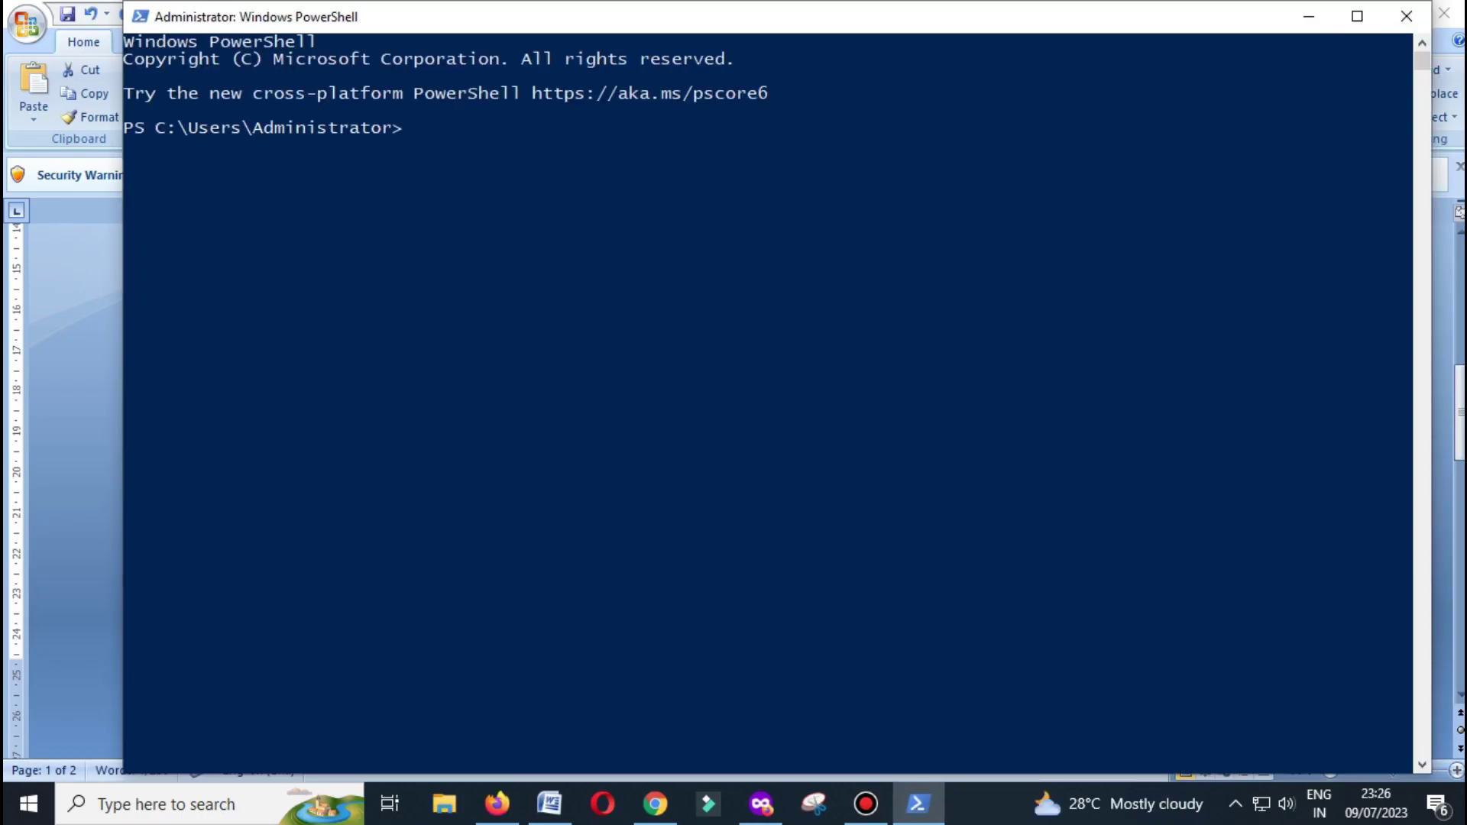
{"action": "key", "text": "alt+Tab"}
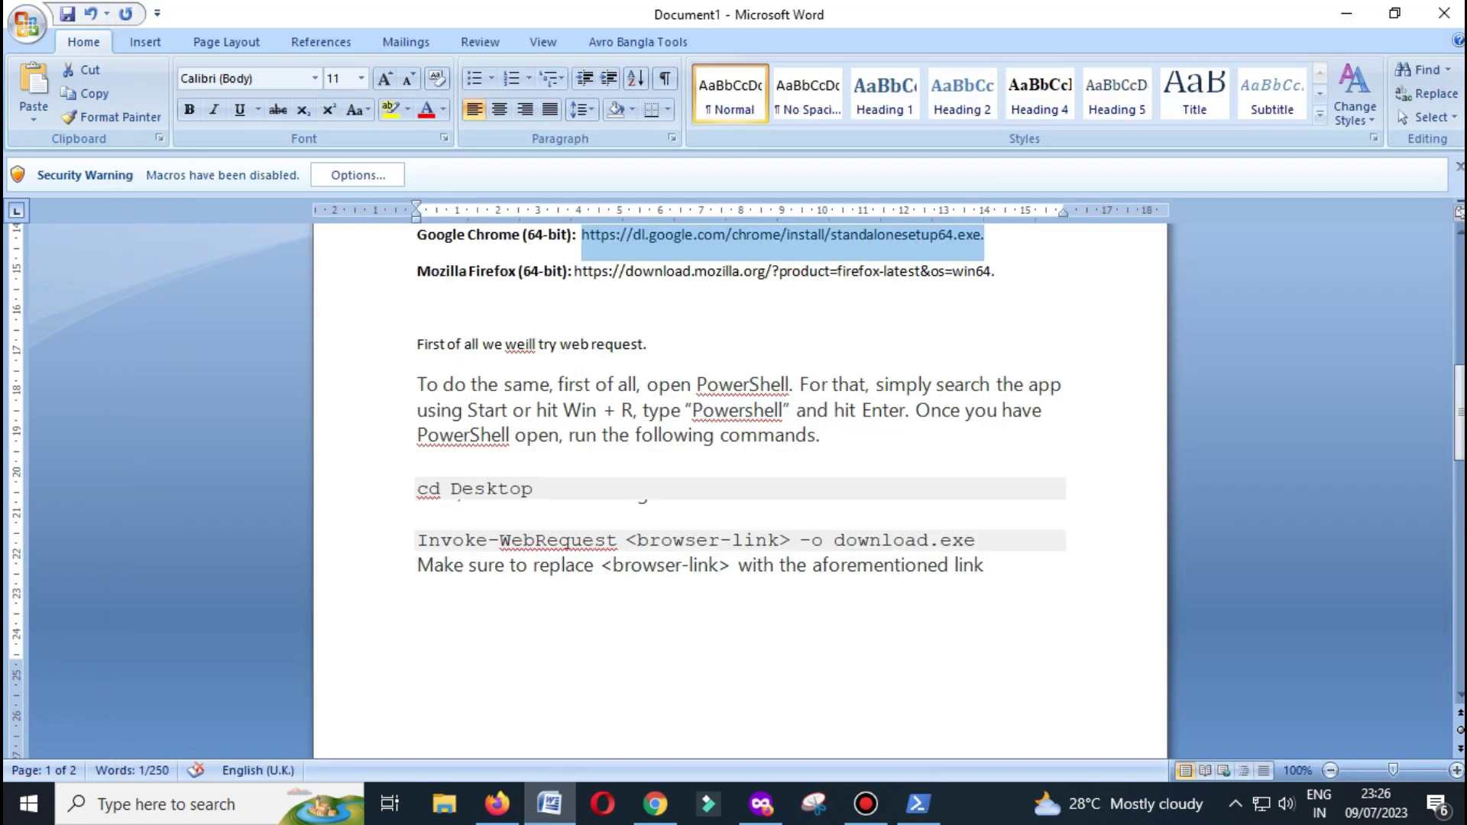
- Copy the Chrome 64-bit download link from the Word guide
{"action": "left_click_drag", "start_coordinate": [417, 488], "coordinate": [536, 518]}
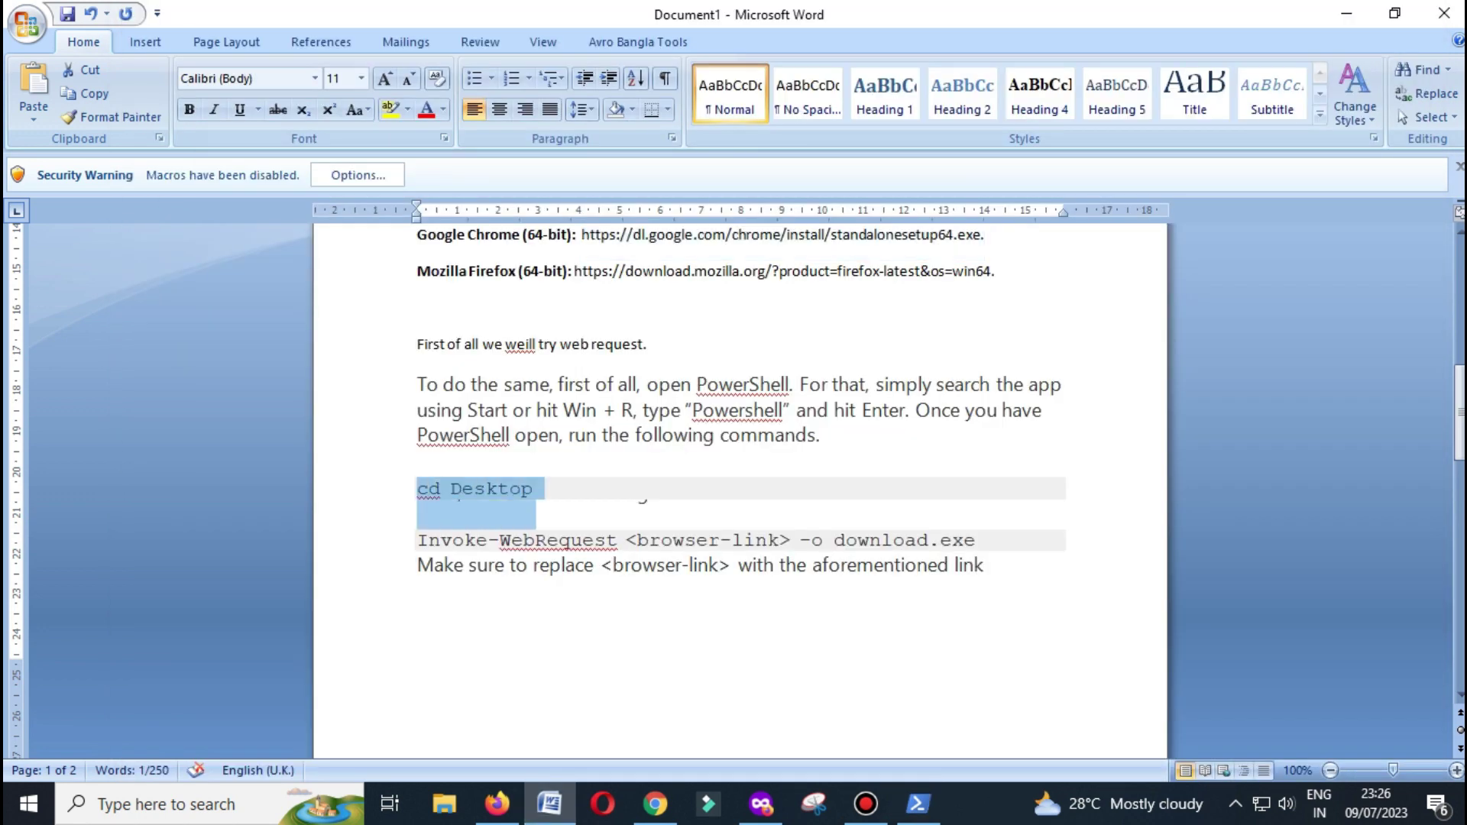
{"action": "left_click", "coordinate": [418, 616]}
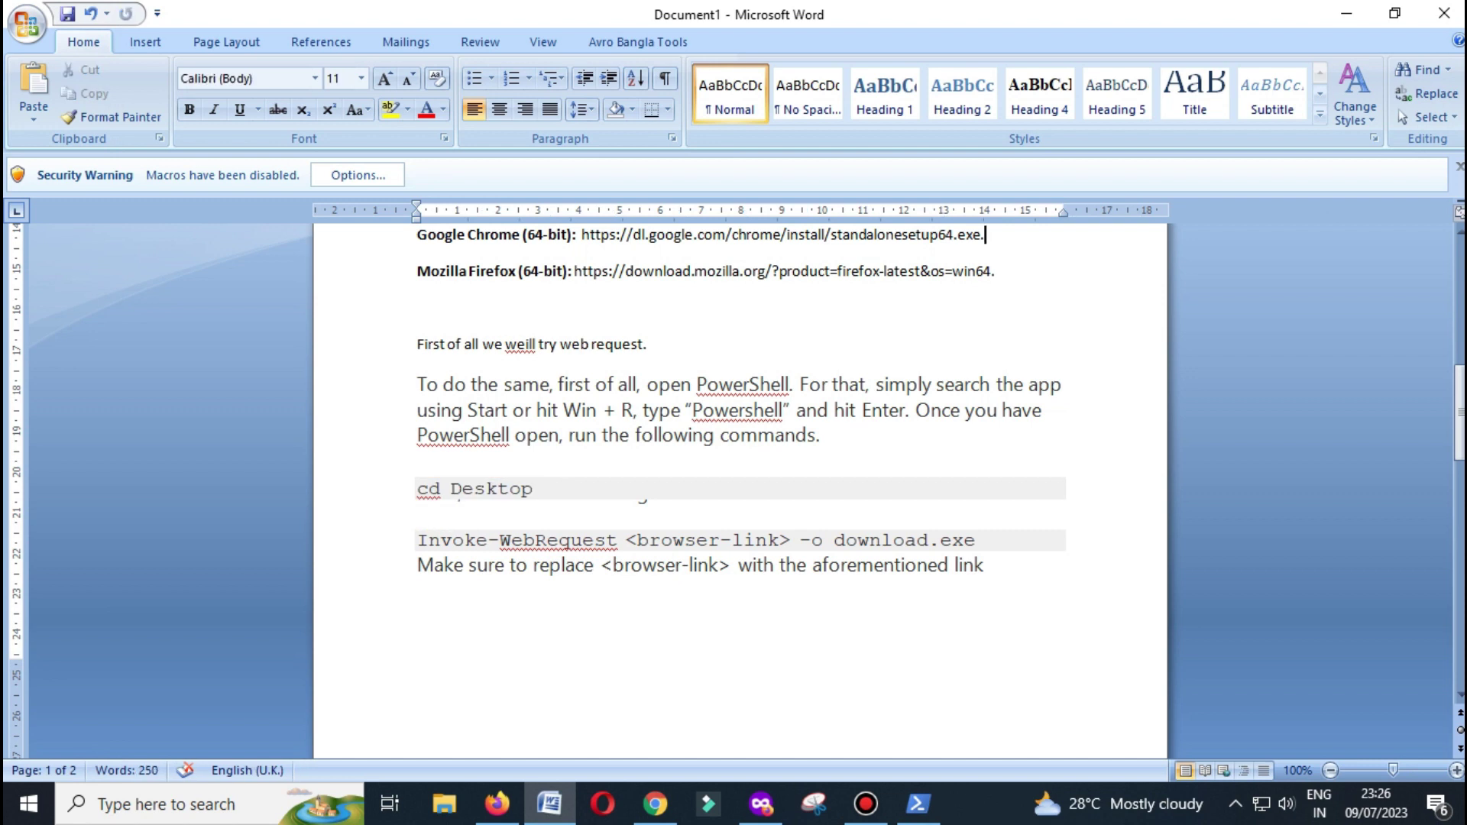
{"action": "left_click_drag", "start_coordinate": [986, 235], "coordinate": [581, 234]}
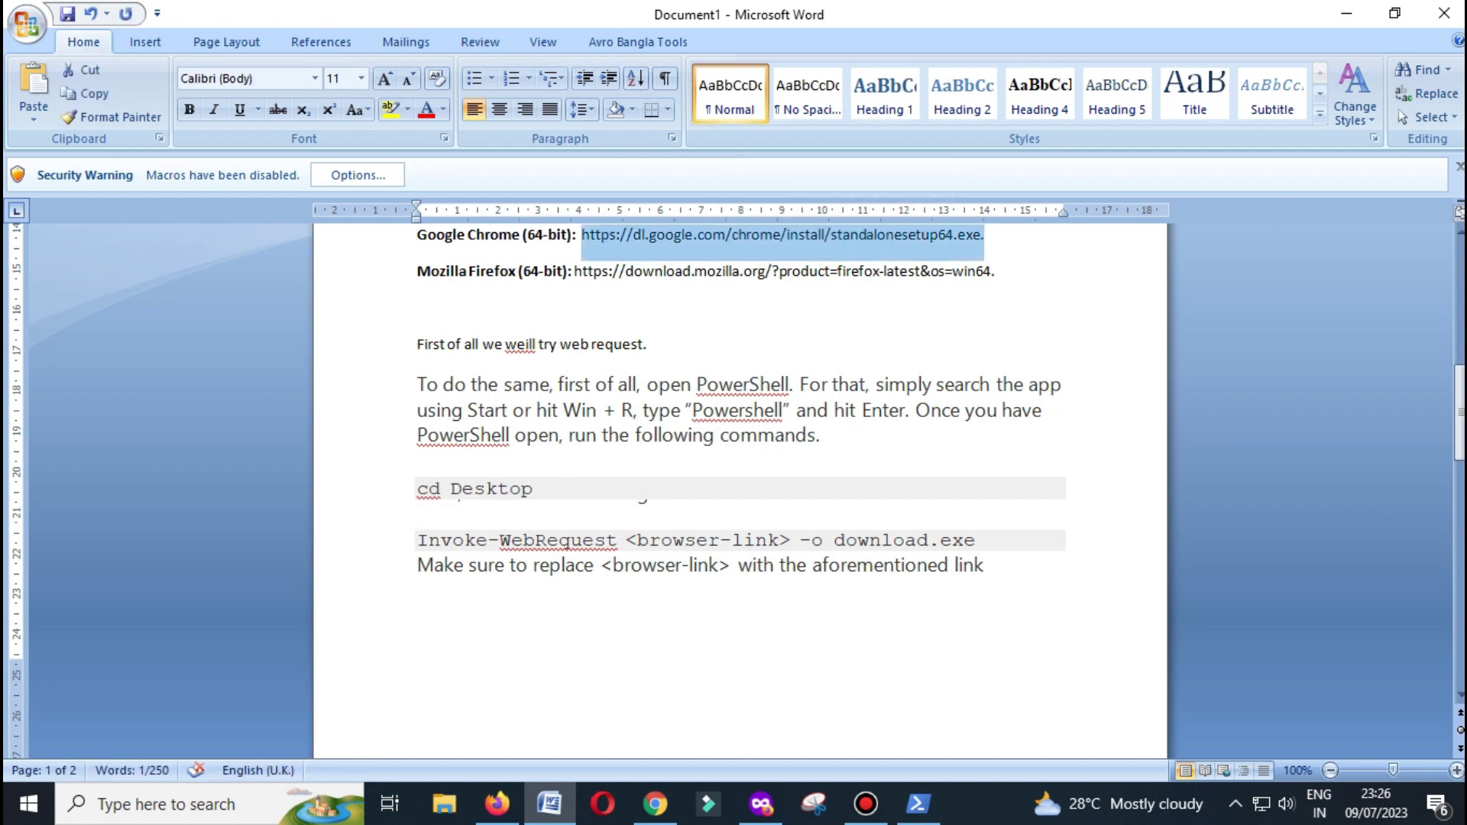
{"action": "key", "text": "ctrl+c"}
- Replace the <browser-link> placeholder with the Chrome link and select the command lines
{"action": "left_click_drag", "start_coordinate": [637, 539], "coordinate": [779, 540]}
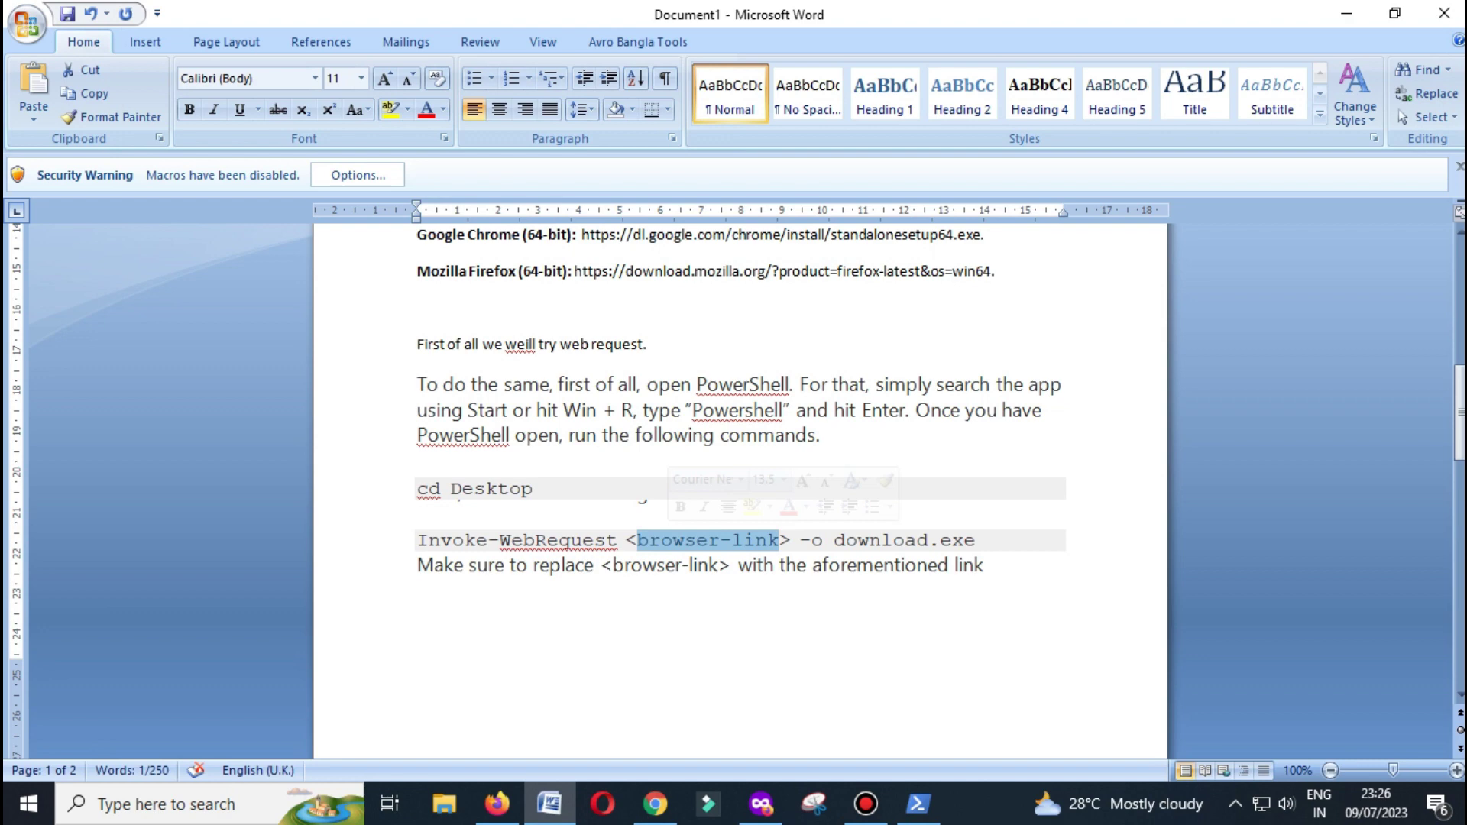
{"action": "key", "text": "ctrl+v"}
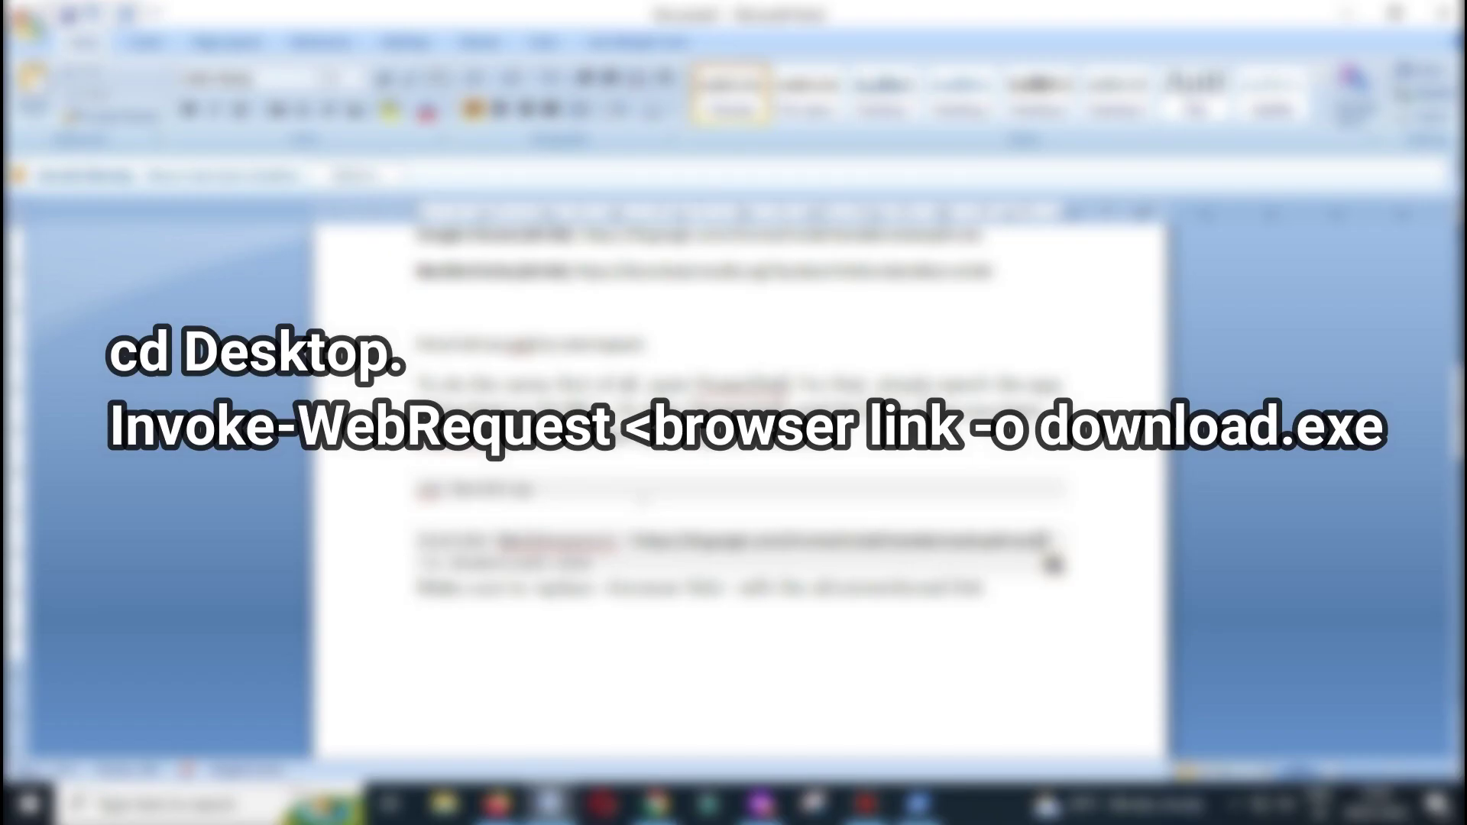
{"action": "left_click_drag", "start_coordinate": [596, 564], "coordinate": [418, 487]}
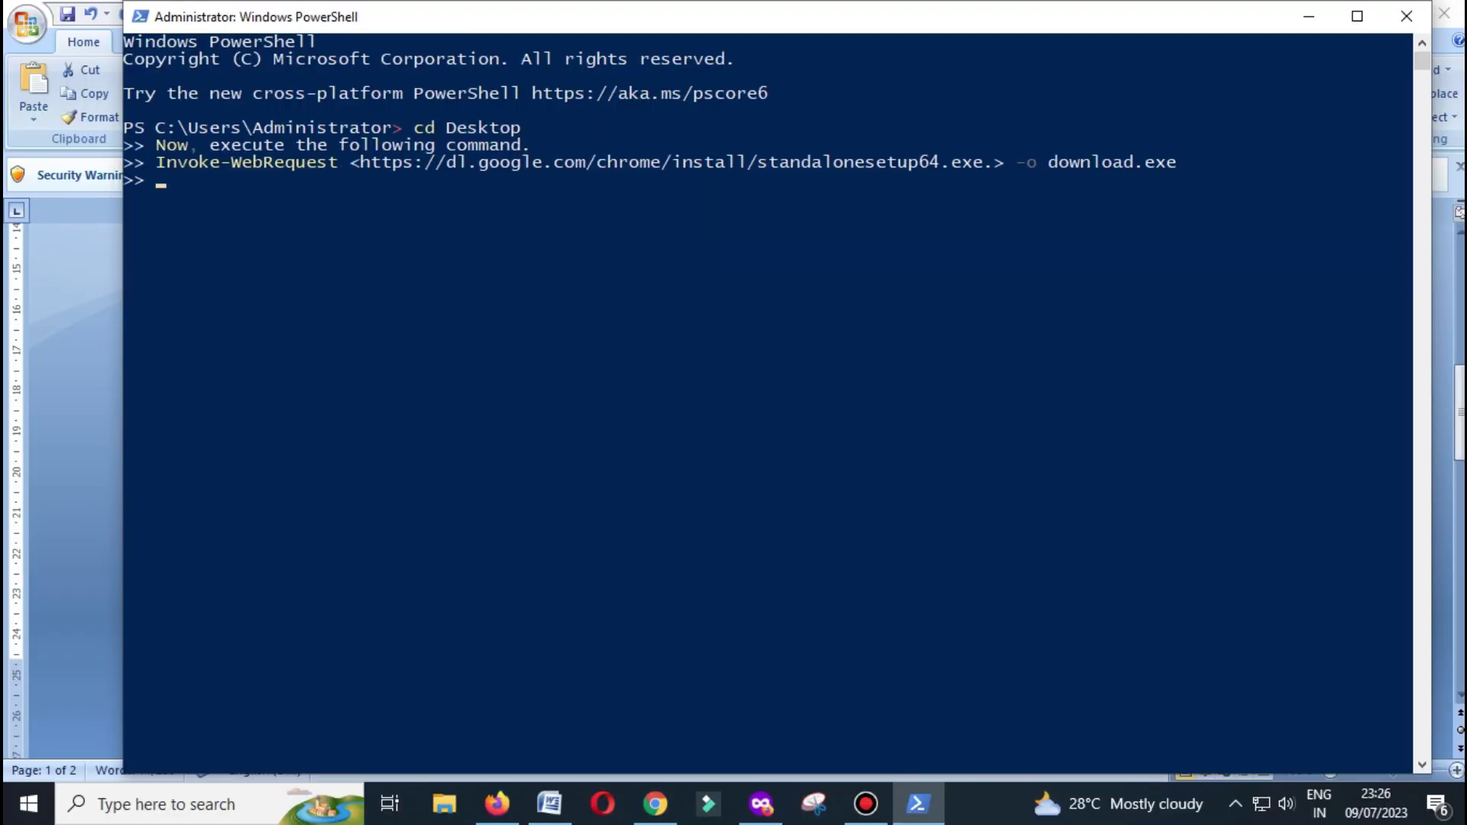
- Run the pasted cd Desktop and Chrome Invoke-WebRequest commands in PowerShell
{"action": "key", "text": "Return"}
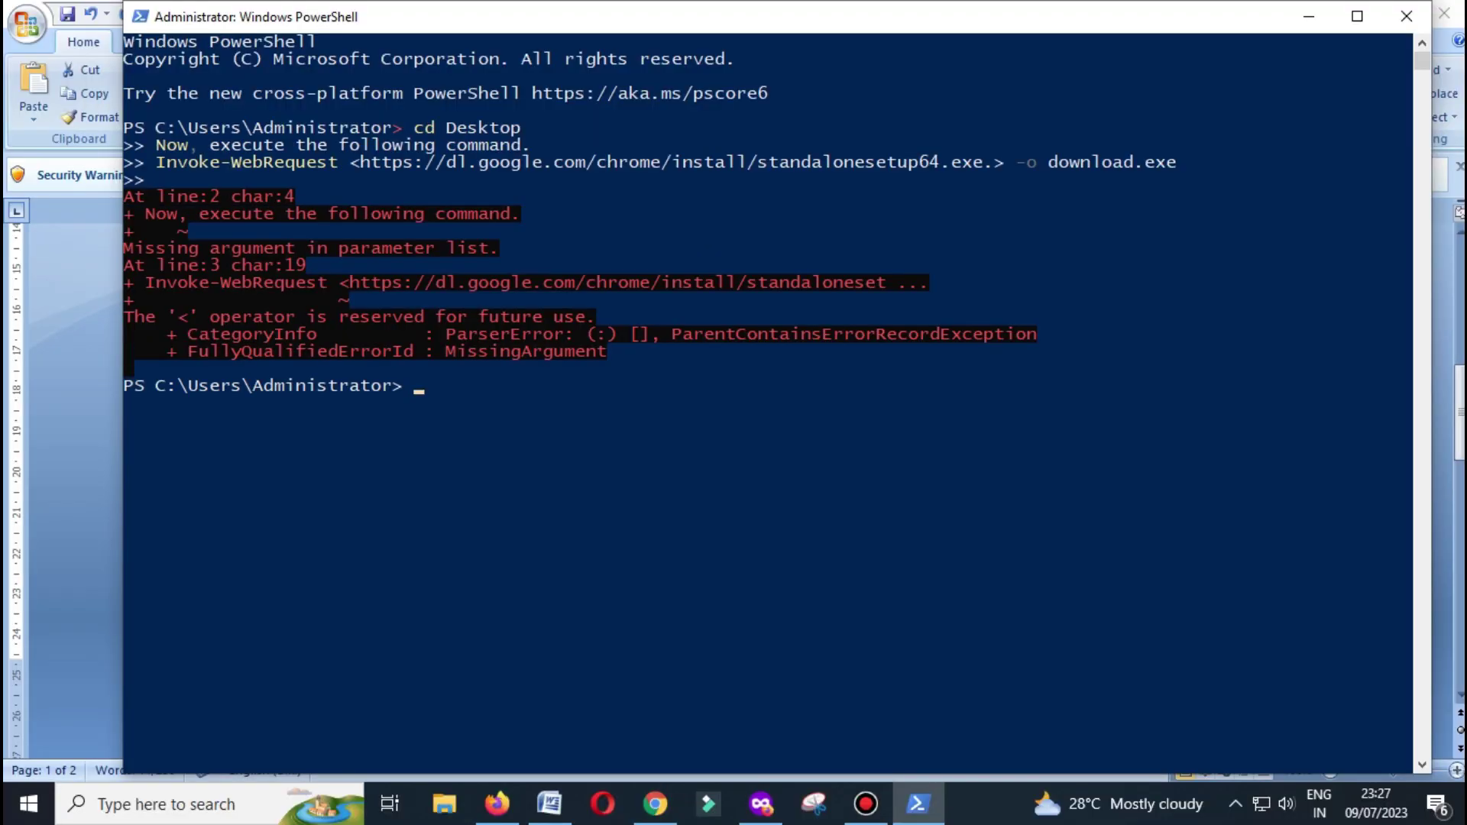